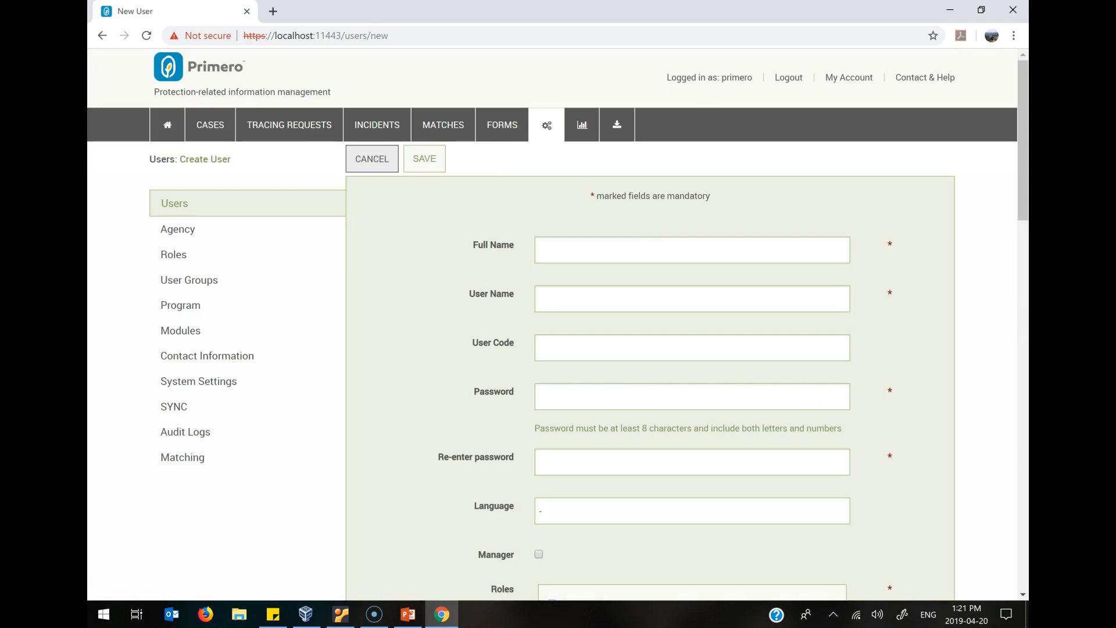
Enter the new user's full name in the Create User form.
{"action": "left_click", "coordinate": [551, 248]}
{"action": "key", "text": "Tab"}
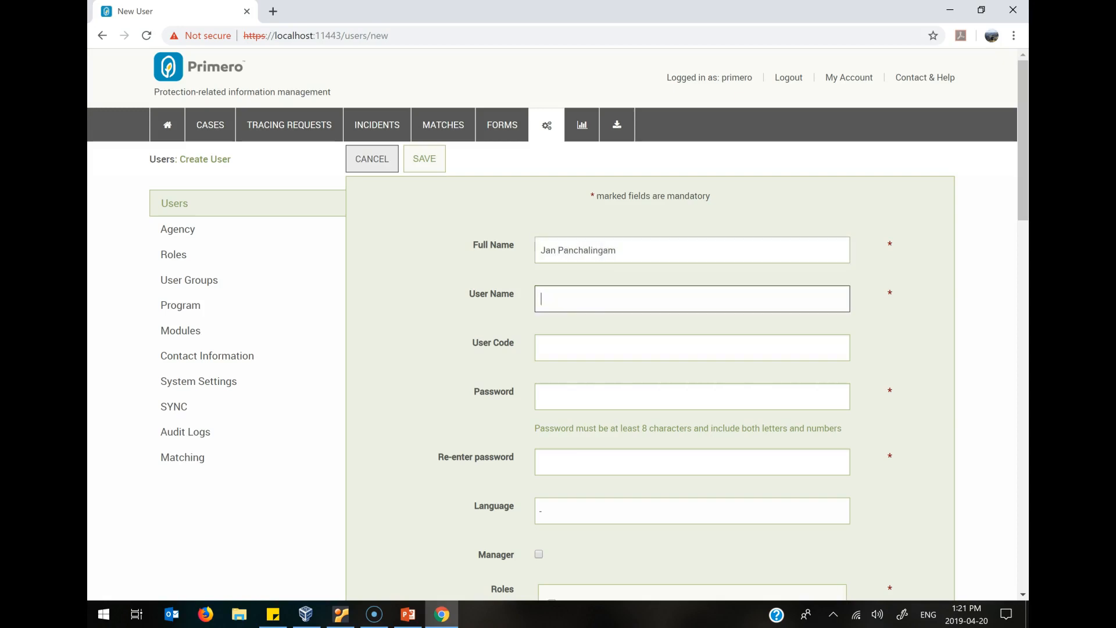
Enter the new user's login user name and move on to the password field.
{"action": "key", "text": "Tab"}
{"action": "key", "text": "Tab"}
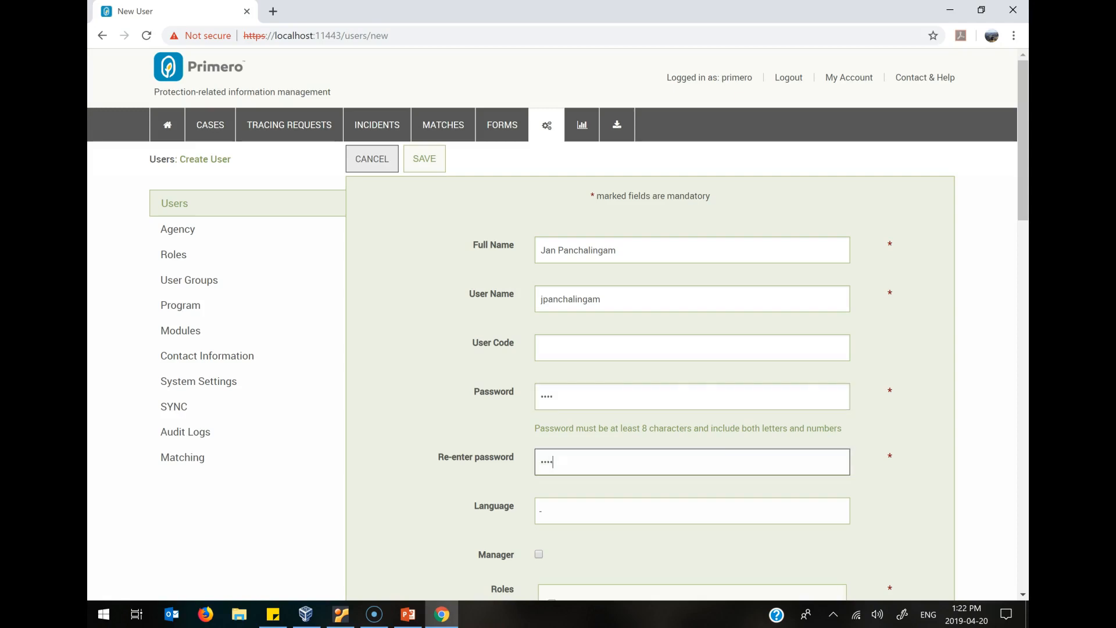
Set the new user's language to English.
{"action": "scroll", "coordinate": [558, 324], "scroll_direction": "down", "scroll_amount": 2}
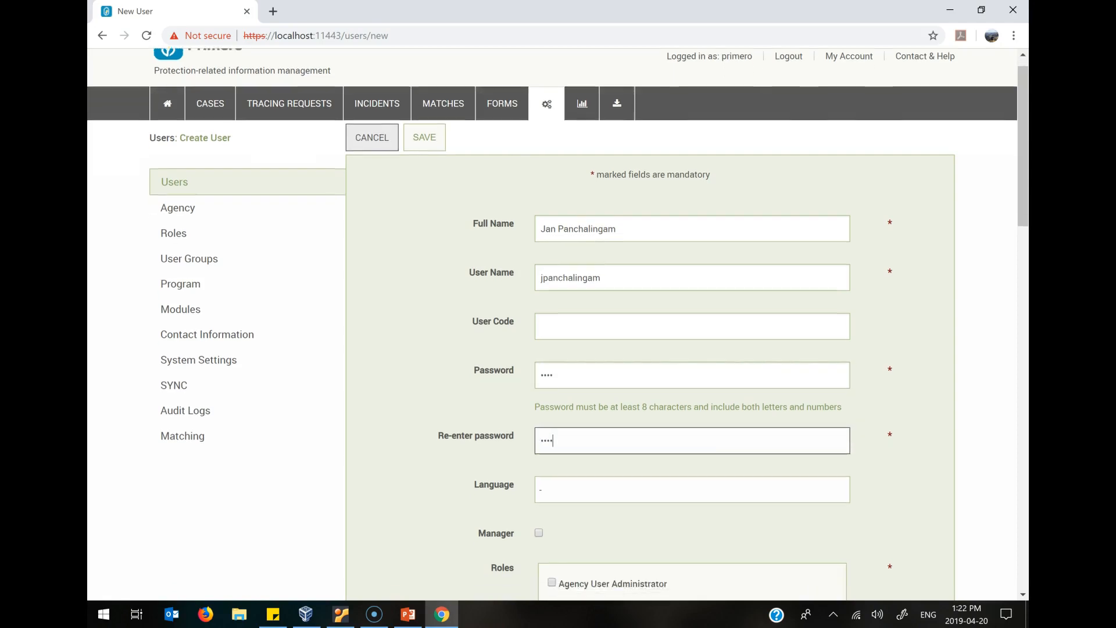
{"action": "scroll", "coordinate": [692, 348], "scroll_direction": "down", "scroll_amount": 3}
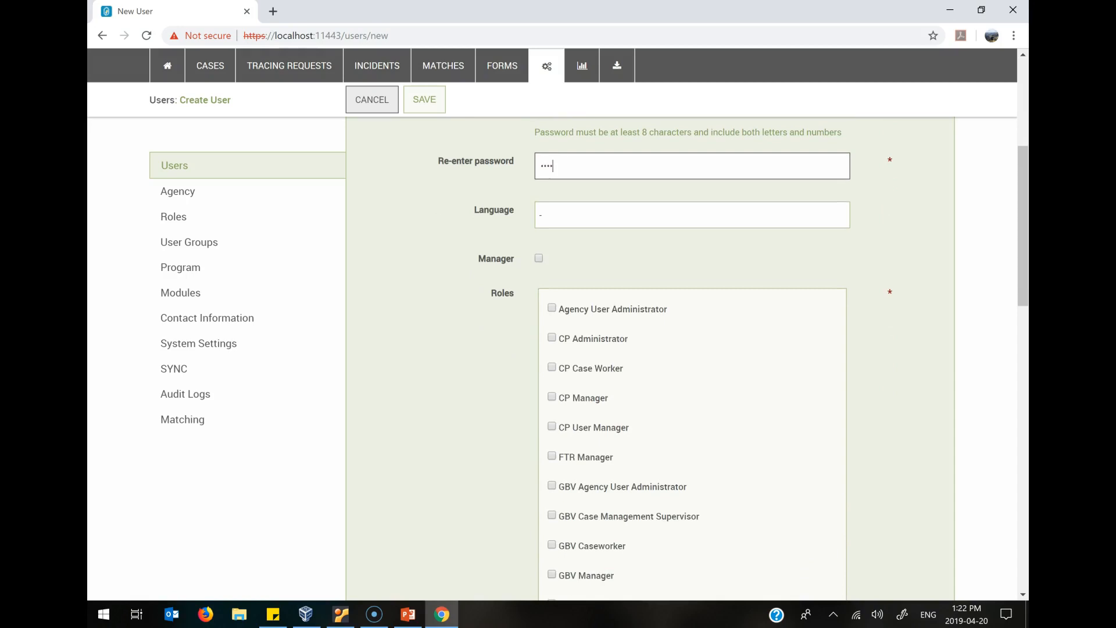
{"action": "left_click", "coordinate": [692, 215]}
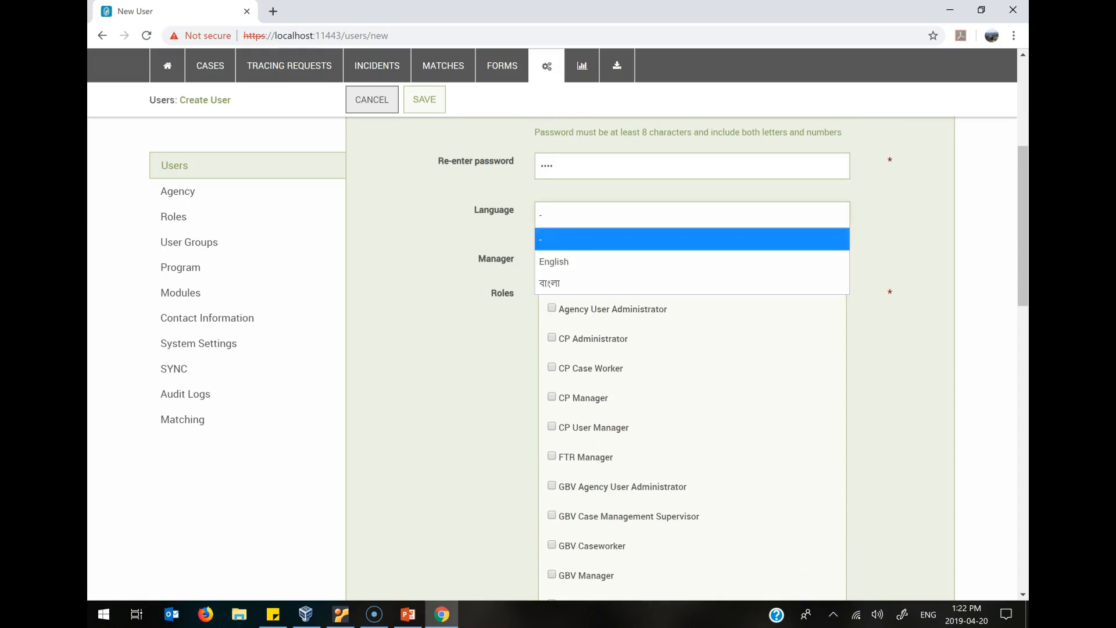
{"action": "key", "text": "Return"}
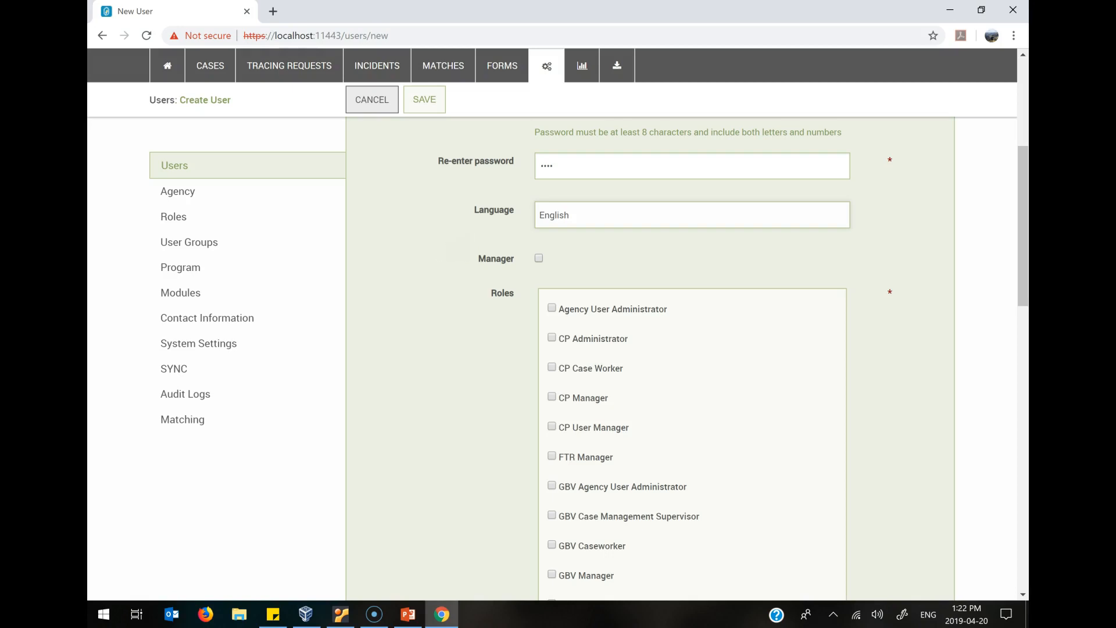
Mark the user as a manager and assign the CP Administrator role.
{"action": "scroll", "coordinate": [692, 360], "scroll_direction": "down", "scroll_amount": 1}
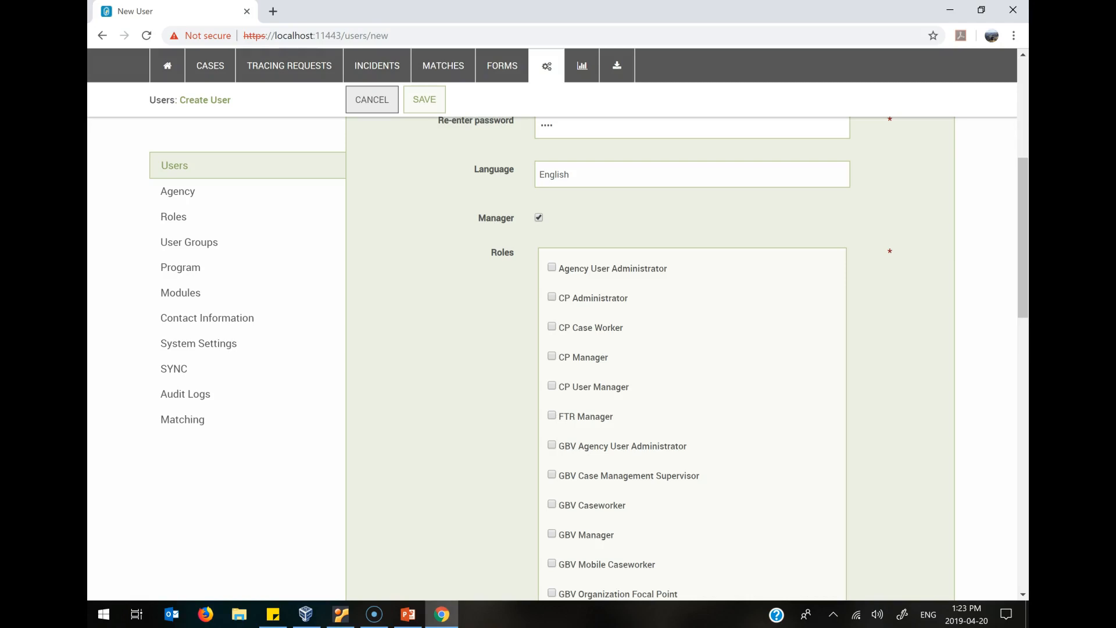
{"action": "scroll", "coordinate": [691, 349], "scroll_direction": "down", "scroll_amount": 4}
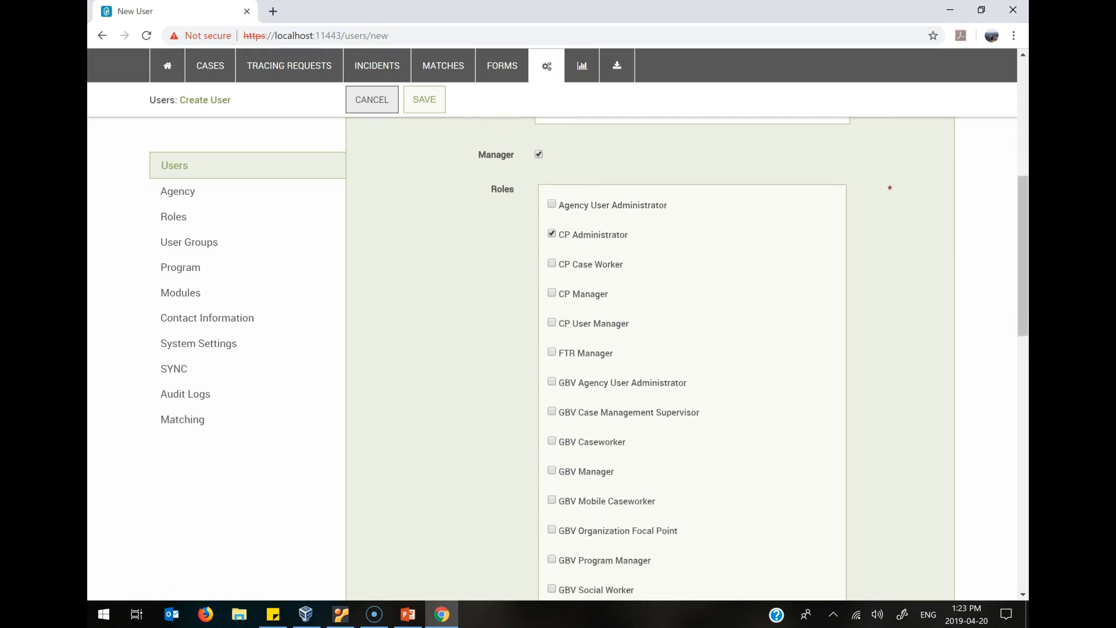
{"action": "scroll", "coordinate": [692, 349], "scroll_direction": "down", "scroll_amount": 5}
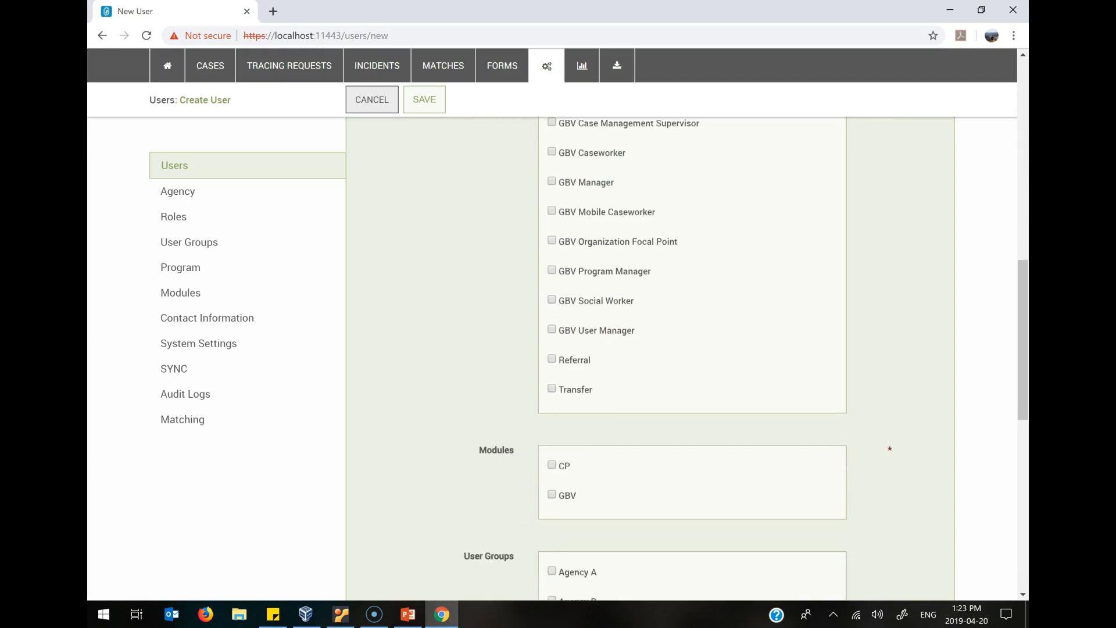
Assign the CP module and the Agency A and Agency B user groups.
{"action": "scroll", "coordinate": [692, 348], "scroll_direction": "down", "scroll_amount": 1}
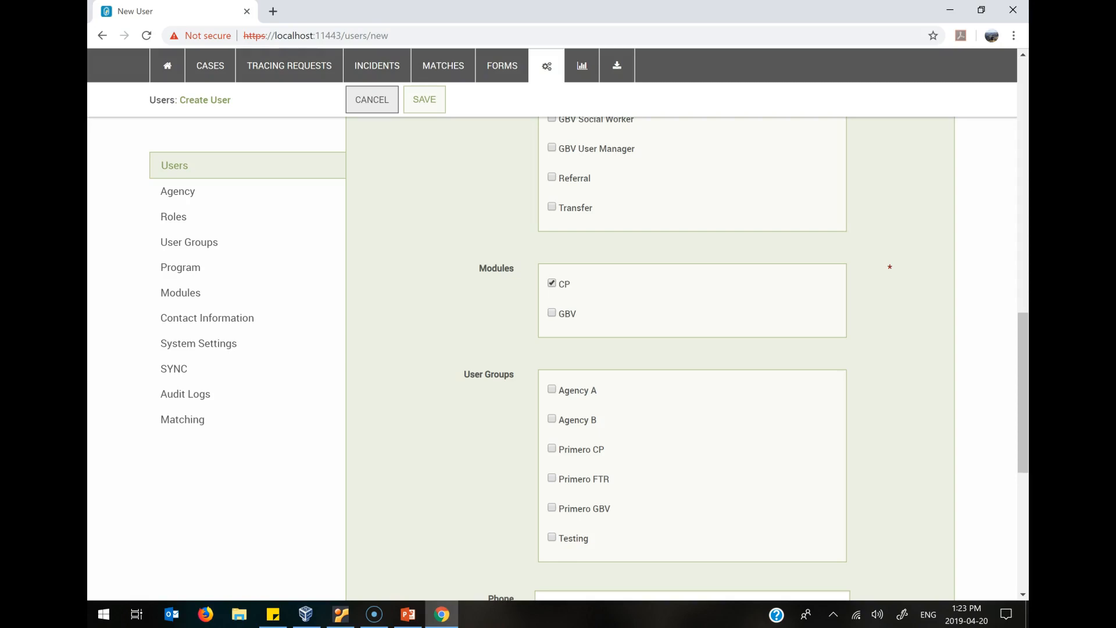
{"action": "scroll", "coordinate": [692, 358], "scroll_direction": "down", "scroll_amount": 5}
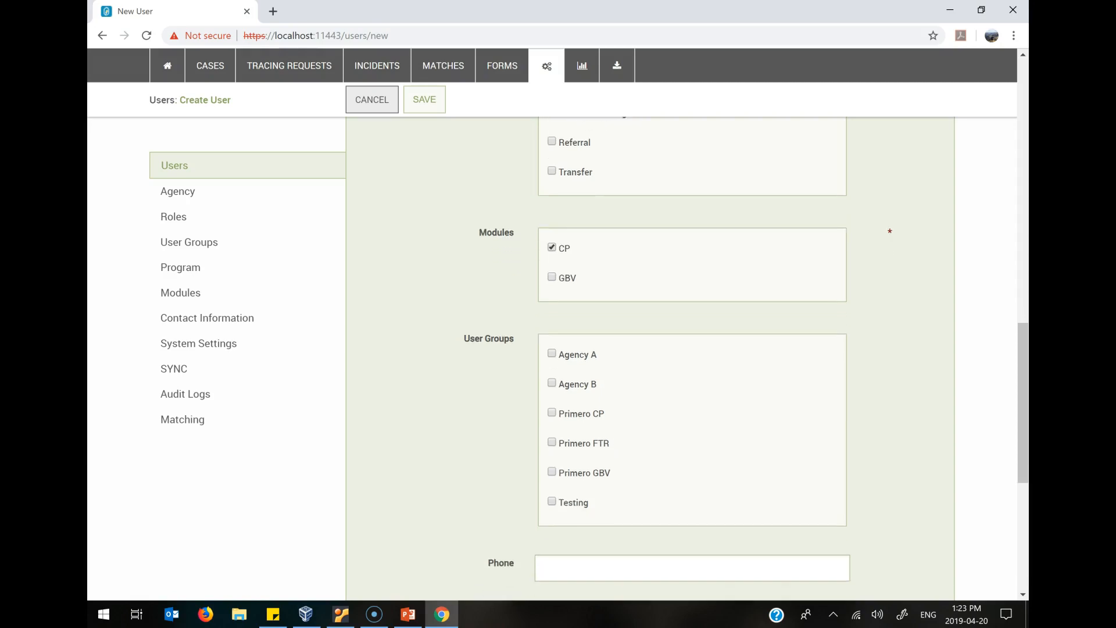
{"action": "scroll", "coordinate": [692, 358], "scroll_direction": "down", "scroll_amount": 1}
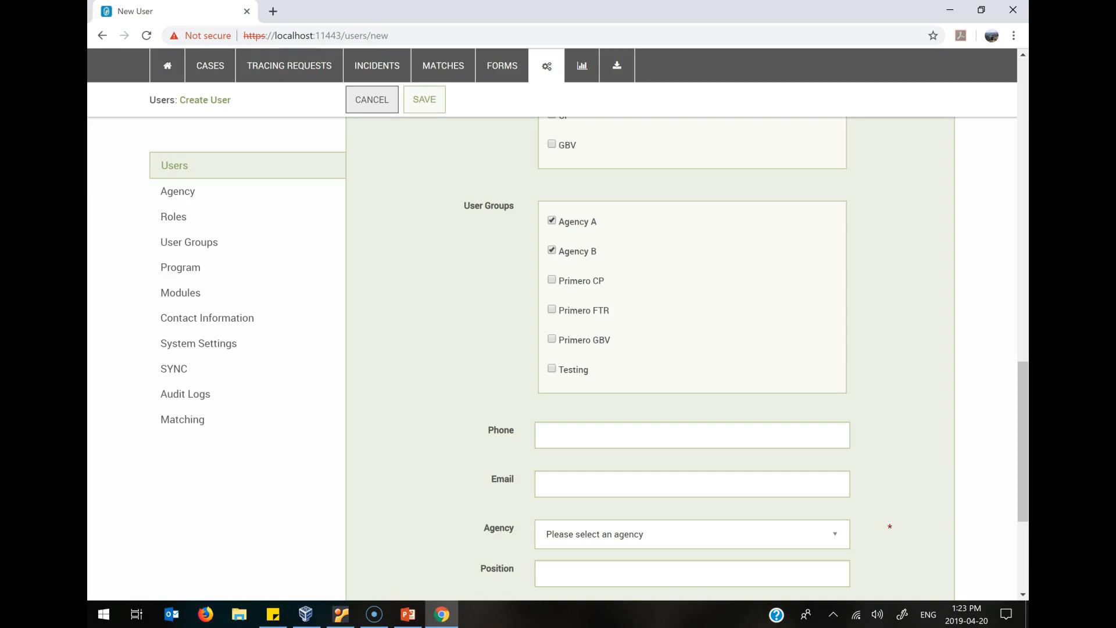
Fill in the new user's e-mail address.
{"action": "scroll", "coordinate": [692, 360], "scroll_direction": "down", "scroll_amount": 3}
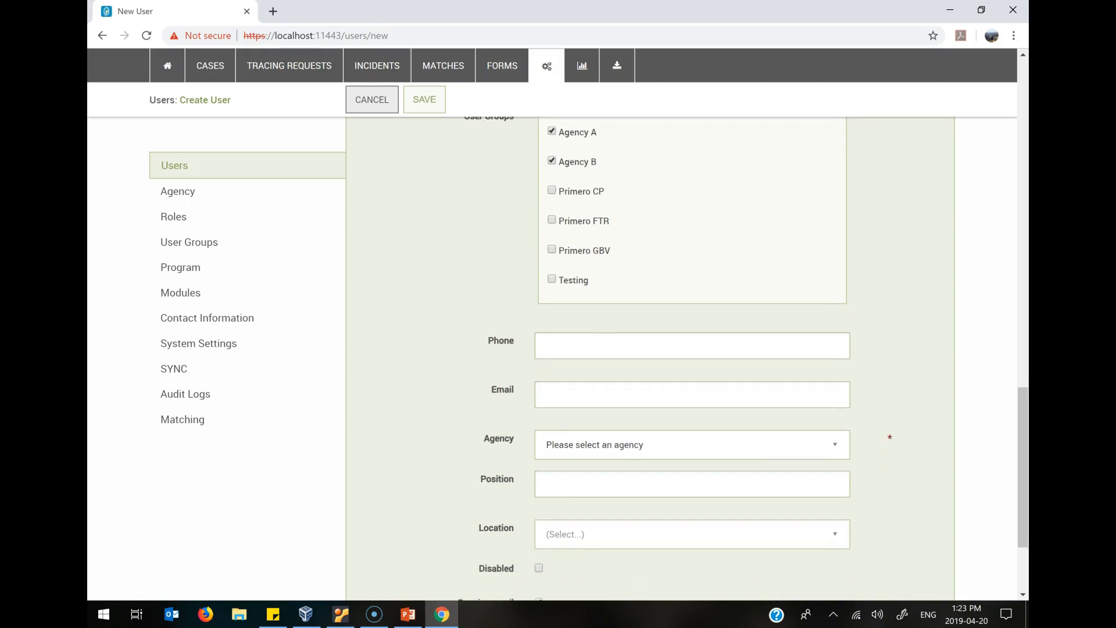
{"action": "scroll", "coordinate": [692, 360], "scroll_direction": "down", "scroll_amount": 1}
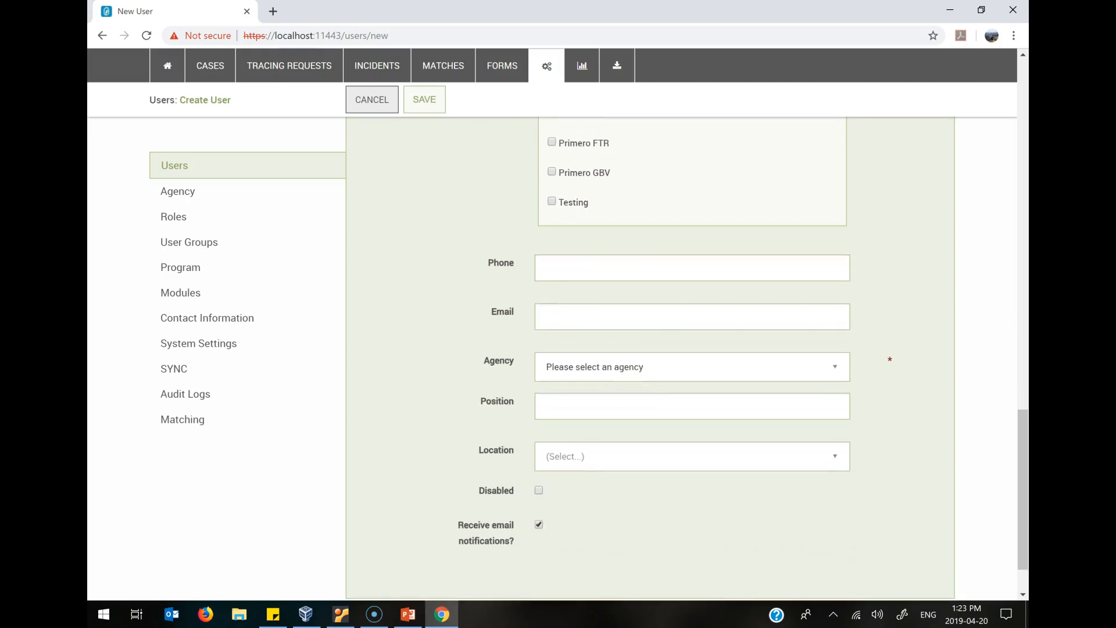
{"action": "left_click", "coordinate": [692, 317]}
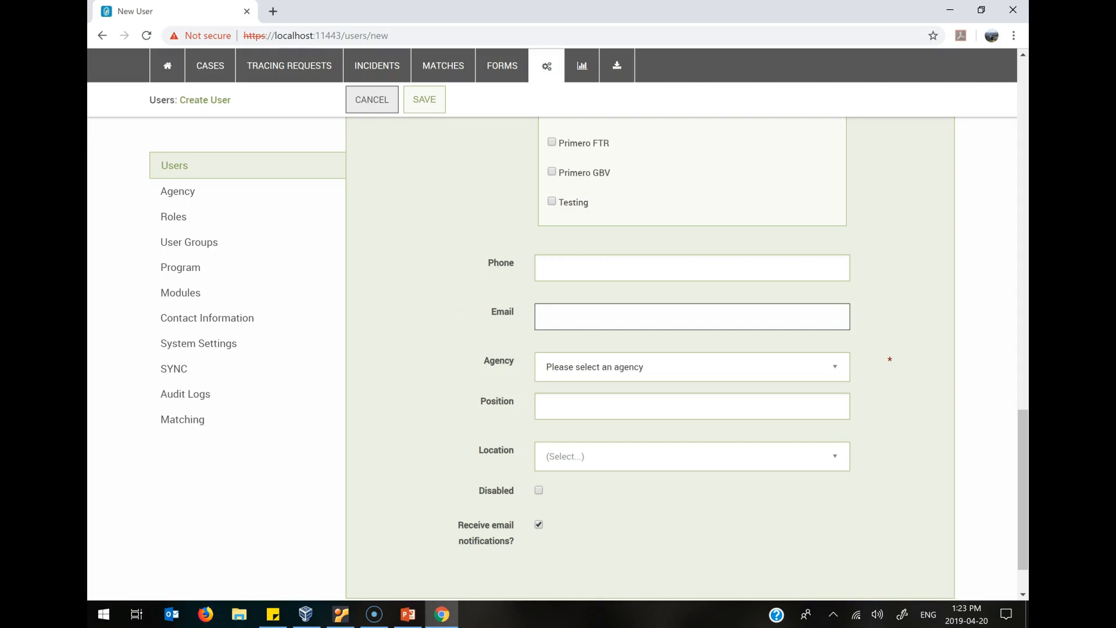
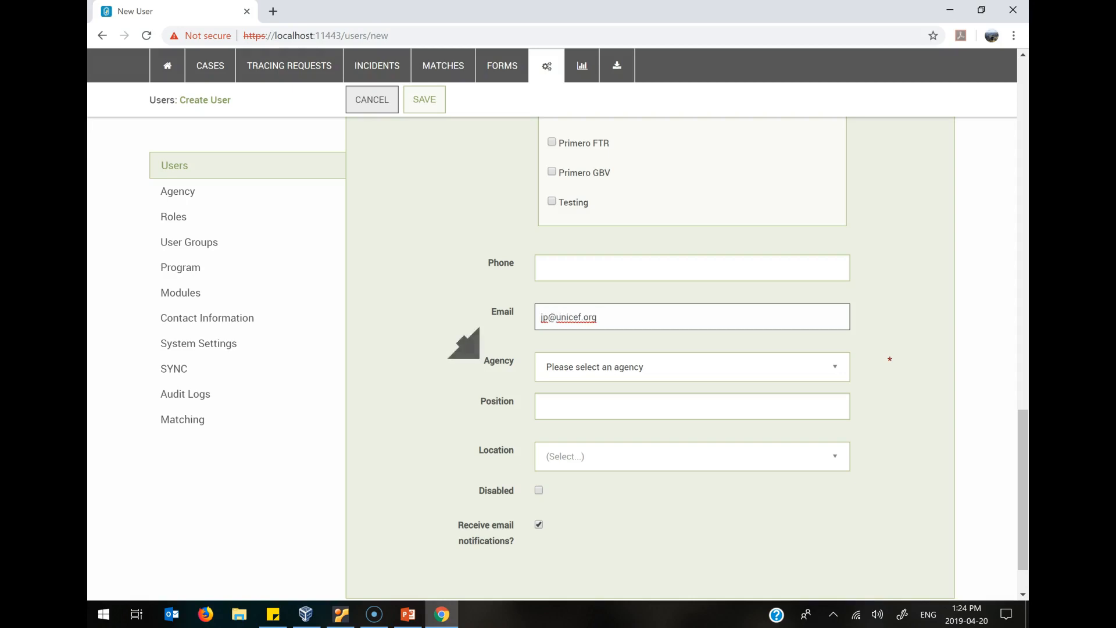
Set the new user's agency to UNICEF.
{"action": "left_click", "coordinate": [692, 367]}
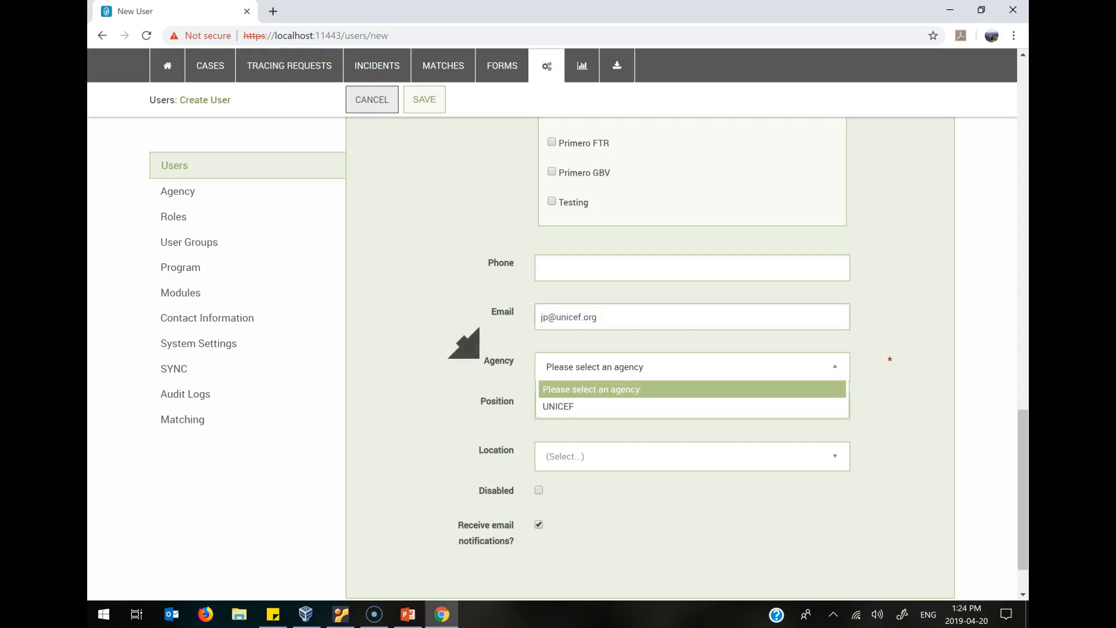
{"action": "left_click", "coordinate": [692, 406]}
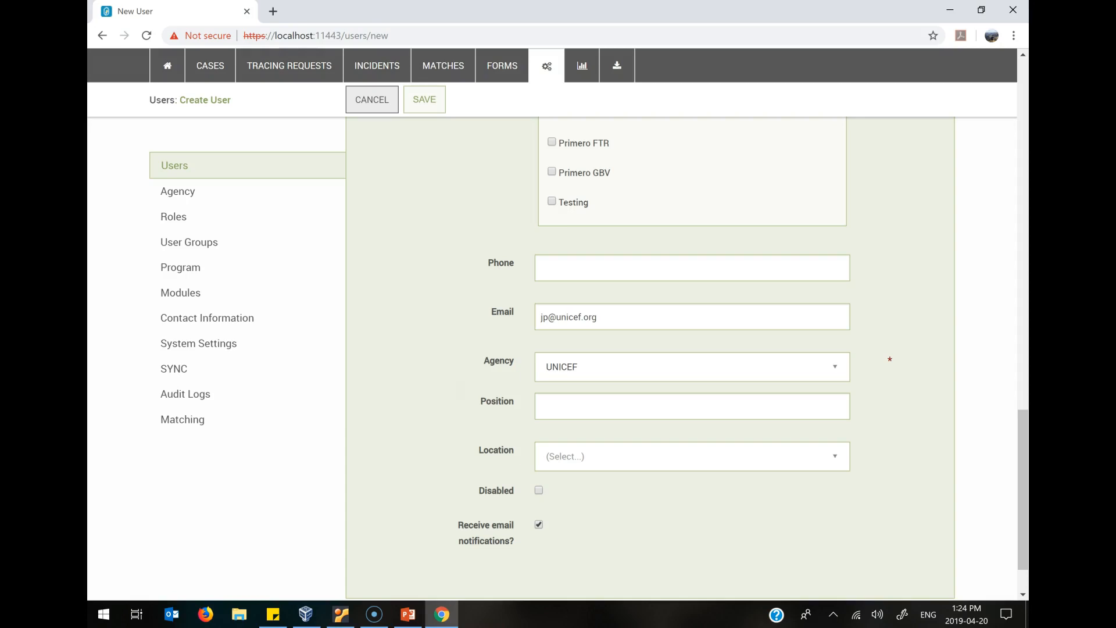
{"action": "scroll", "coordinate": [692, 349], "scroll_direction": "down", "scroll_amount": 1}
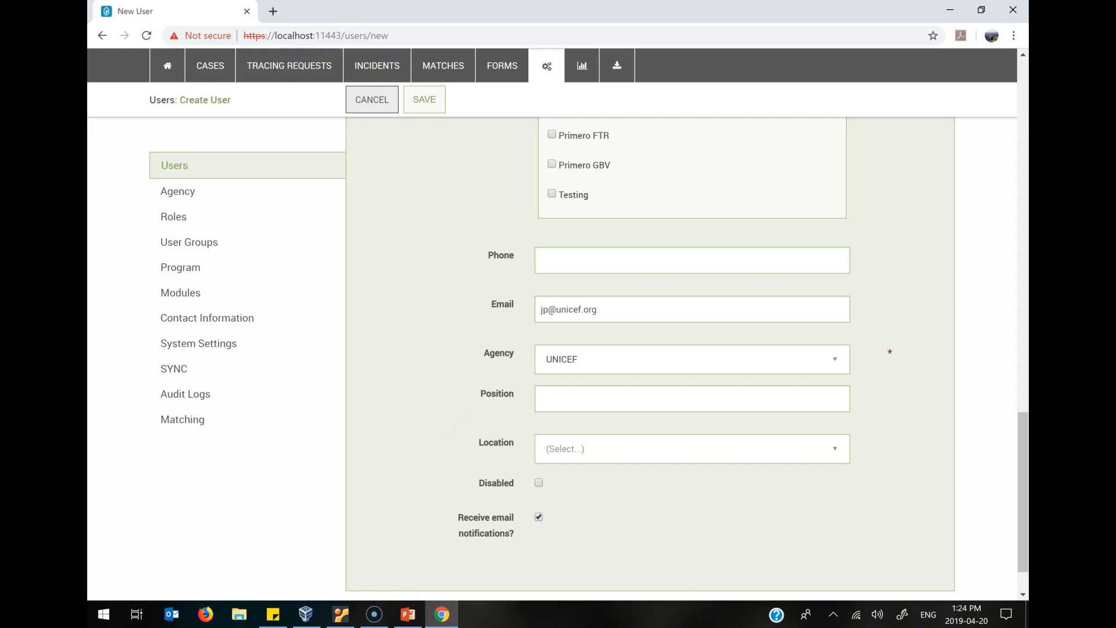
{"action": "scroll", "coordinate": [691, 349], "scroll_direction": "down", "scroll_amount": 1}
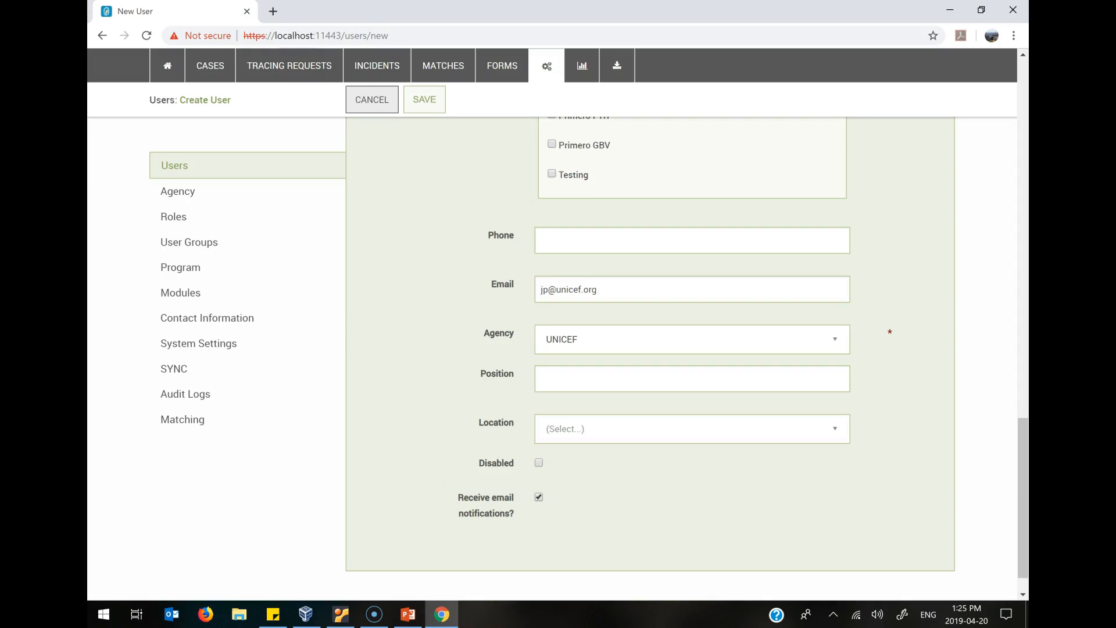
Save the new user.
{"action": "scroll", "coordinate": [686, 349], "scroll_direction": "up", "scroll_amount": 15}
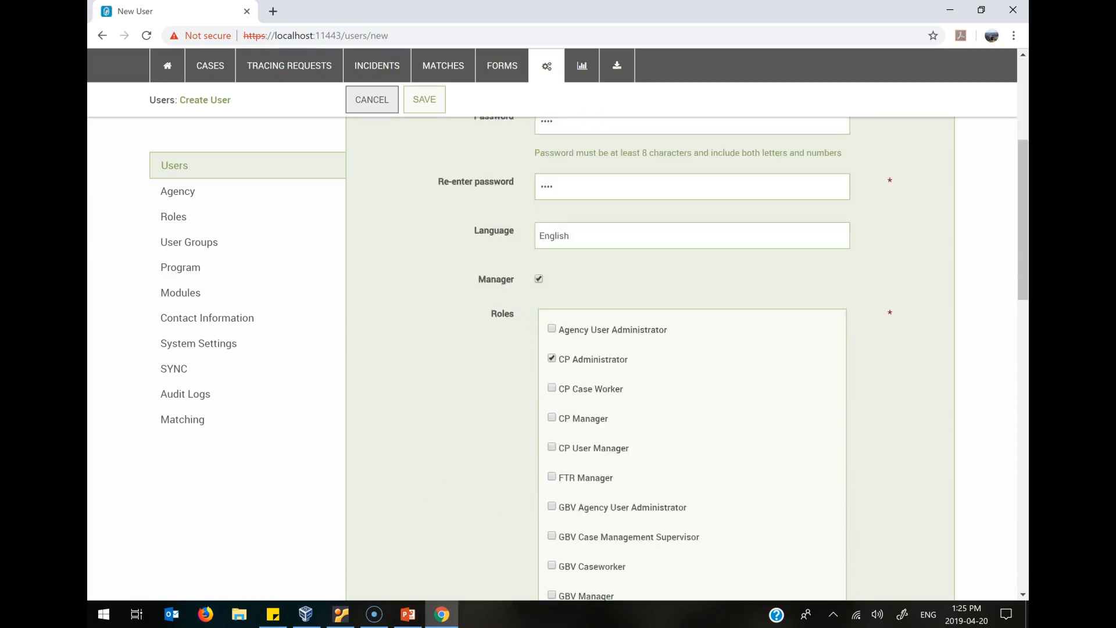
{"action": "scroll", "coordinate": [686, 349], "scroll_direction": "up", "scroll_amount": 2}
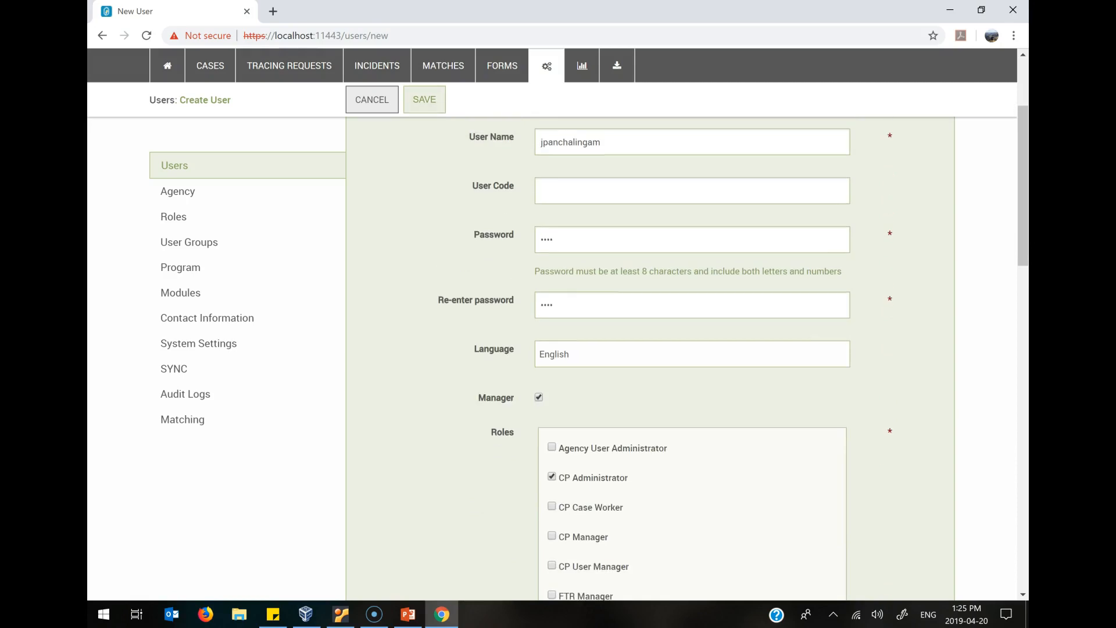
{"action": "left_click", "coordinate": [424, 100]}
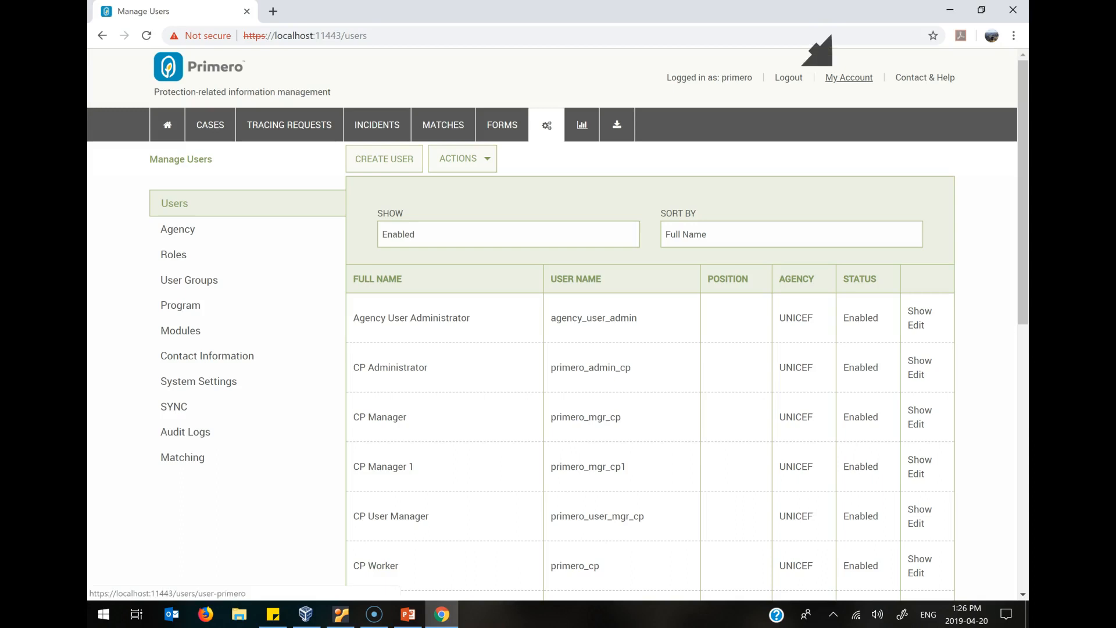
Open the logged-in account's details for editing and open its language choices.
{"action": "left_click", "coordinate": [848, 77]}
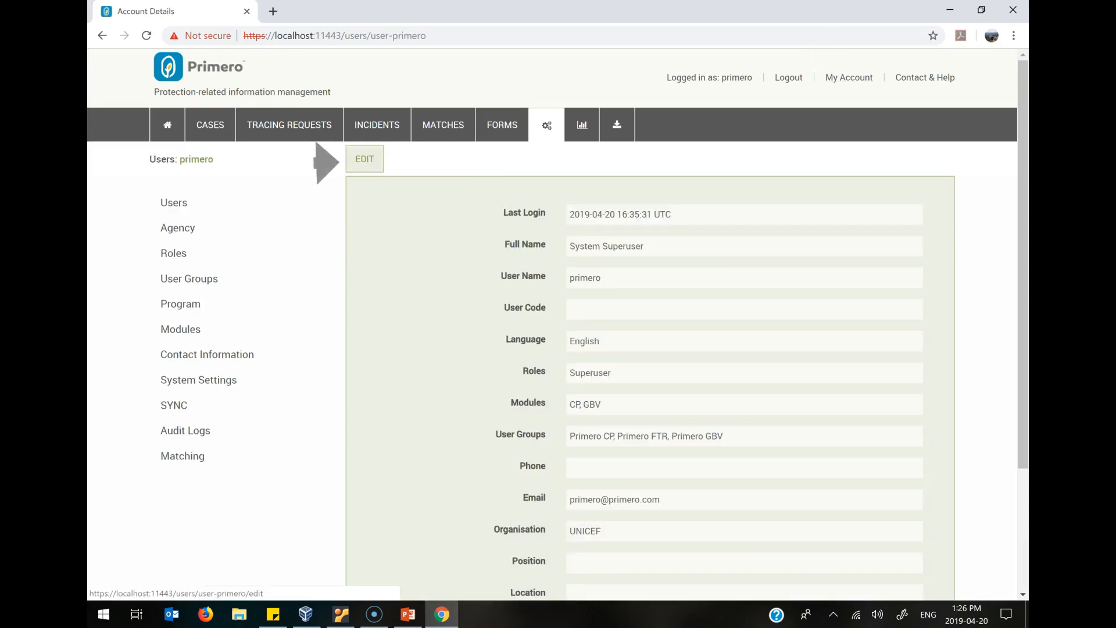
{"action": "left_click", "coordinate": [365, 159]}
{"action": "scroll", "coordinate": [557, 323], "scroll_direction": "down", "scroll_amount": 1}
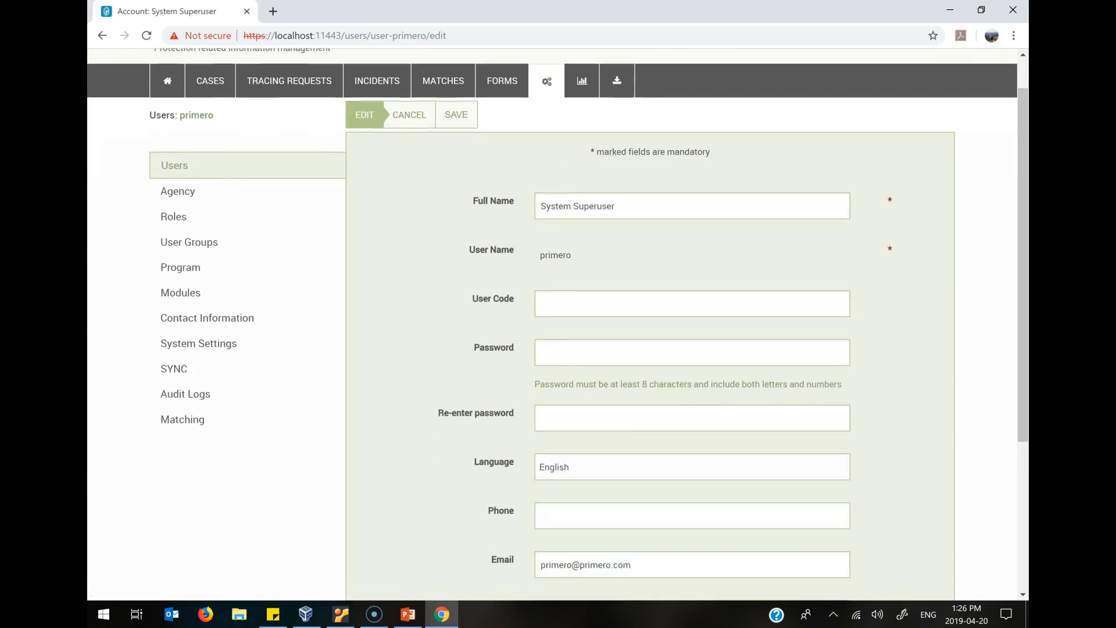
{"action": "left_click", "coordinate": [692, 466]}
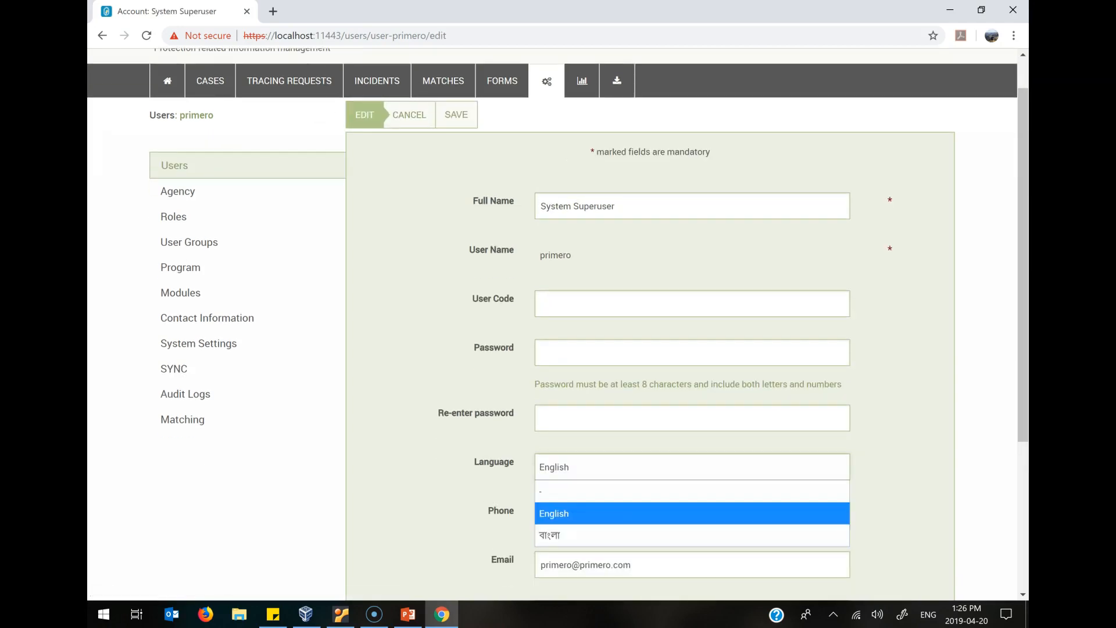